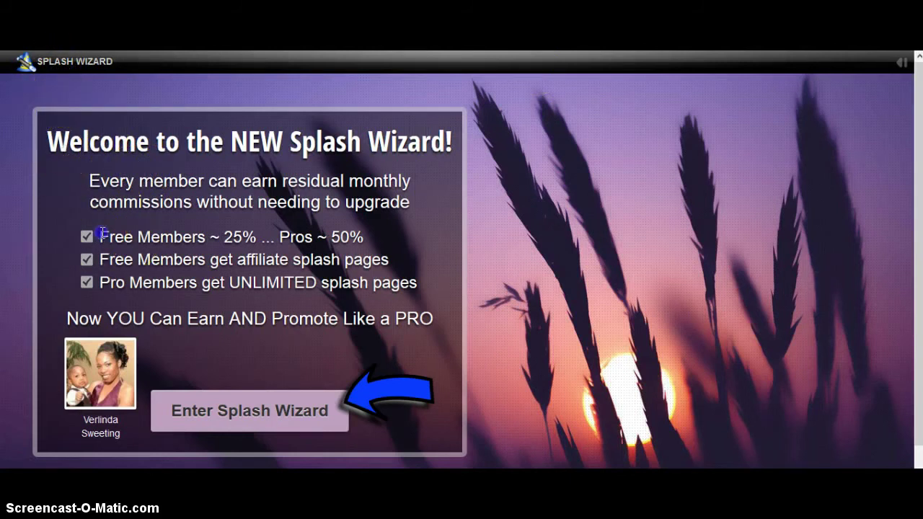
Highlight the 'Free Members ~ 25%' text and the affiliate splash pages line.
drag(101, 233, 237, 237)
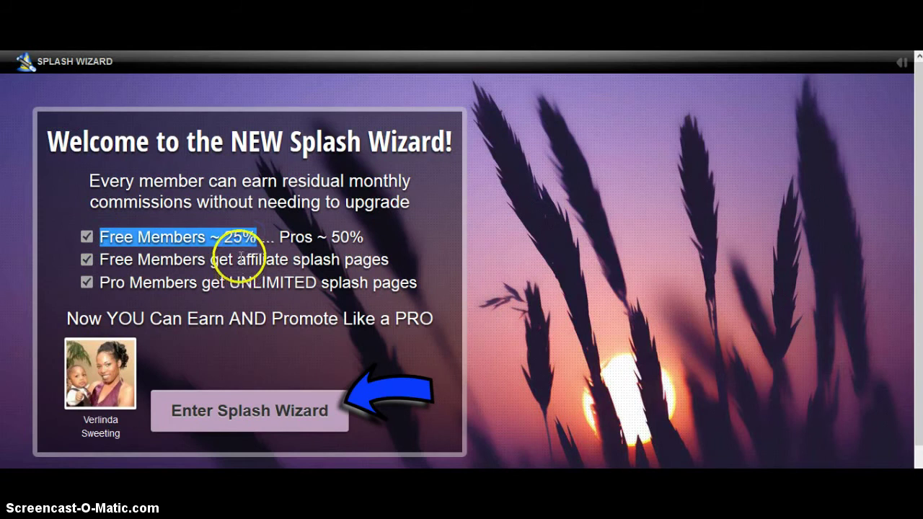
click(305, 276)
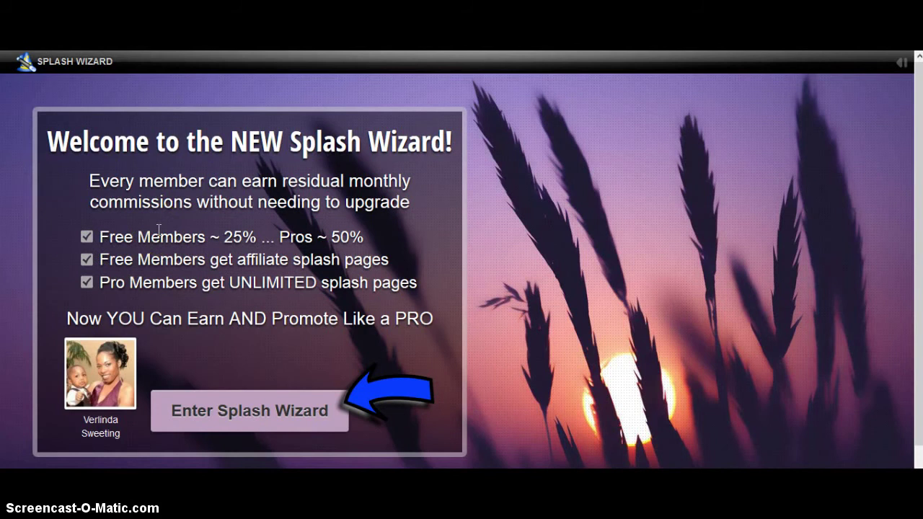
drag(101, 259, 395, 260)
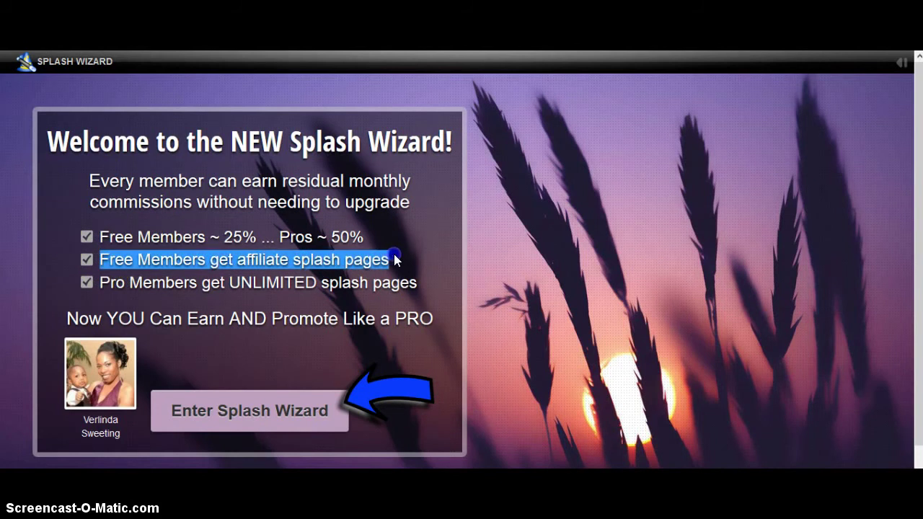
click(229, 253)
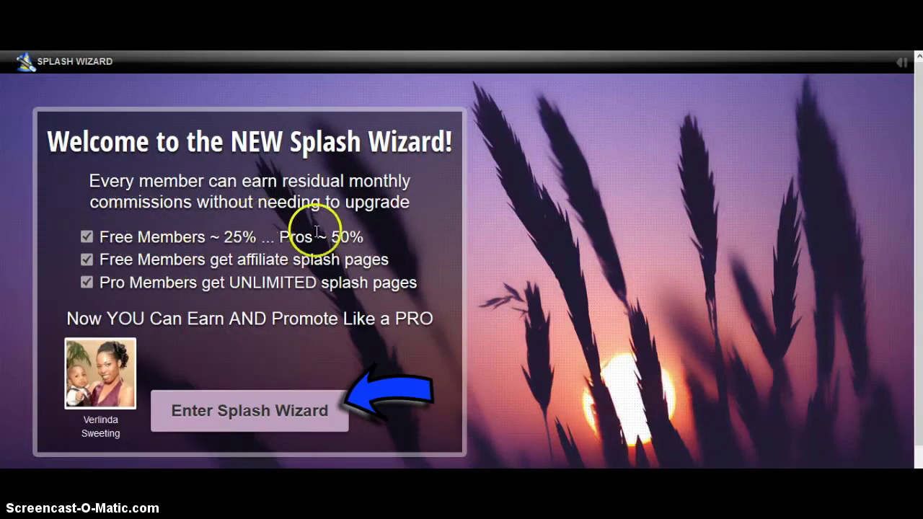
Highlight the 'Pros ~ 50%' and 'Free Members' text, then enter the Splash Wizard.
drag(281, 231, 387, 247)
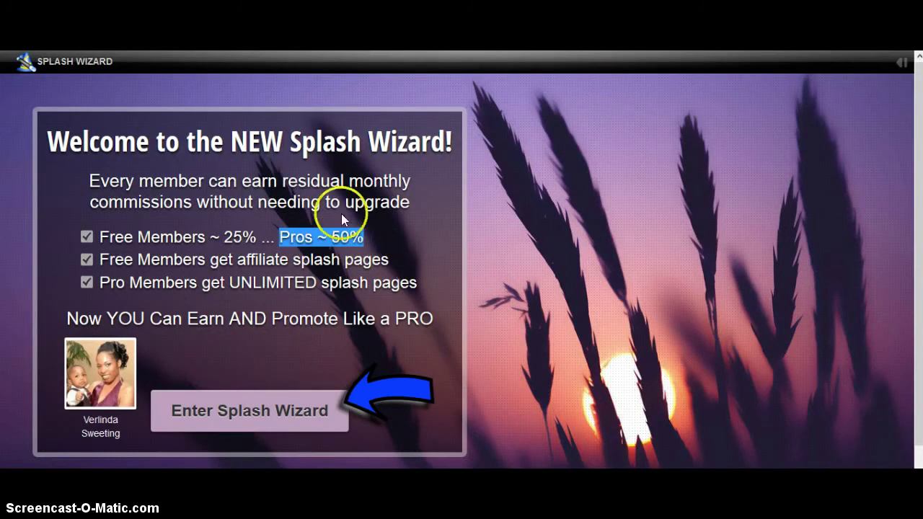
click(388, 244)
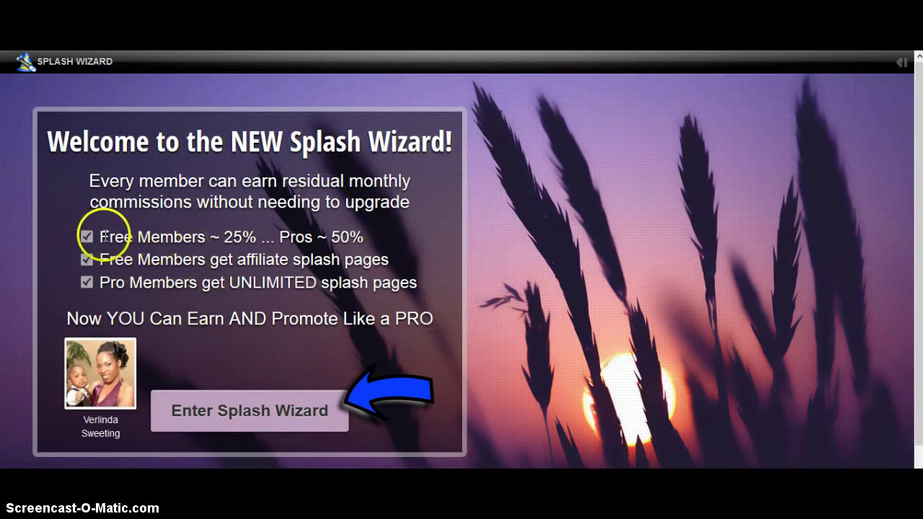
drag(94, 236, 201, 238)
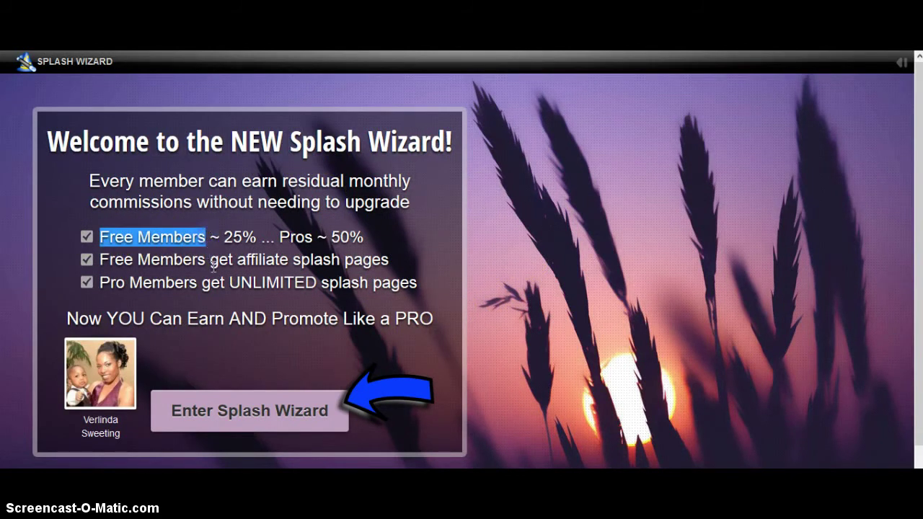
click(231, 229)
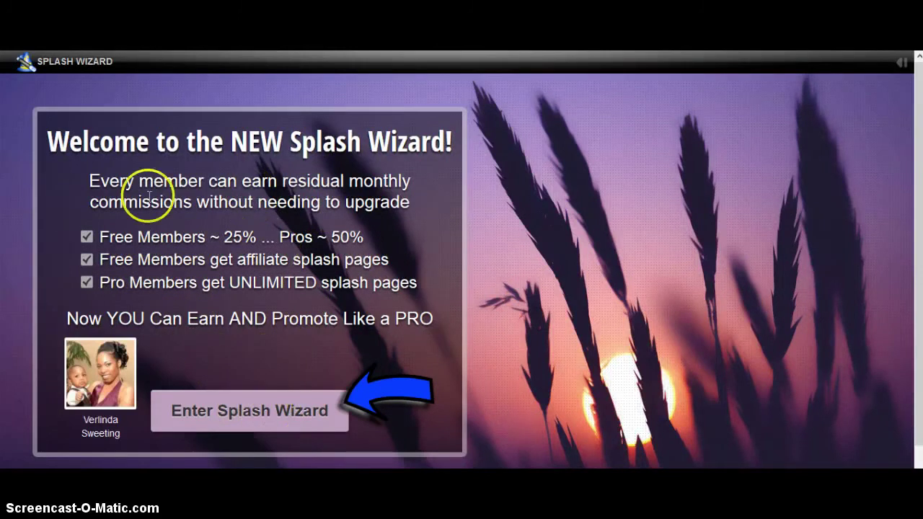
click(249, 412)
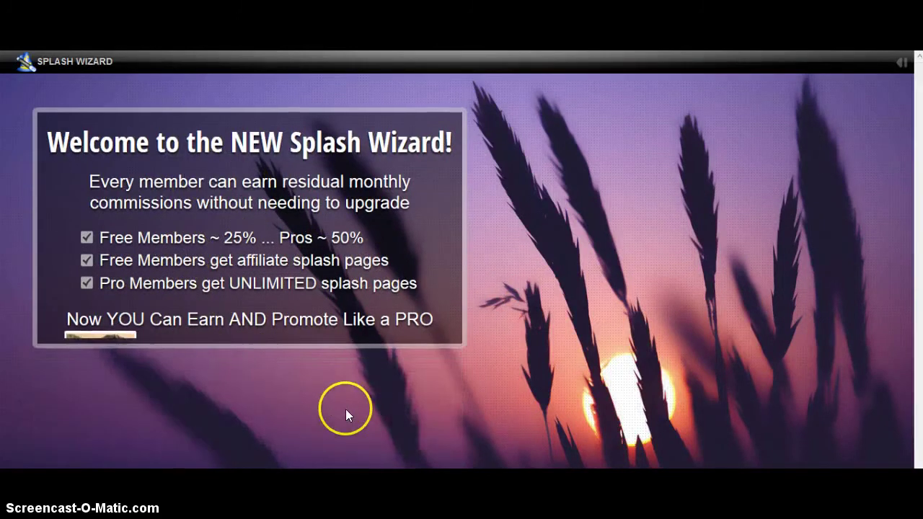
Open the member side panel and start the free Join account form at its email field.
click(901, 62)
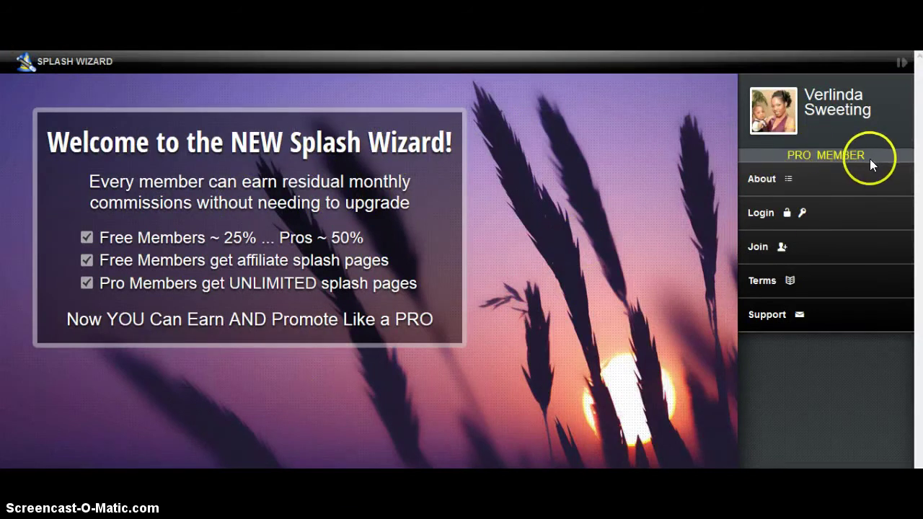
drag(784, 155, 830, 155)
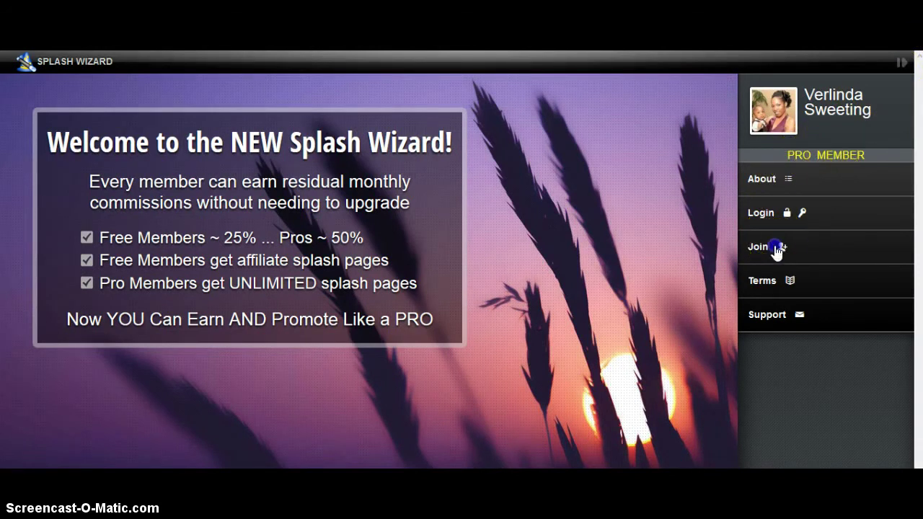
click(552, 234)
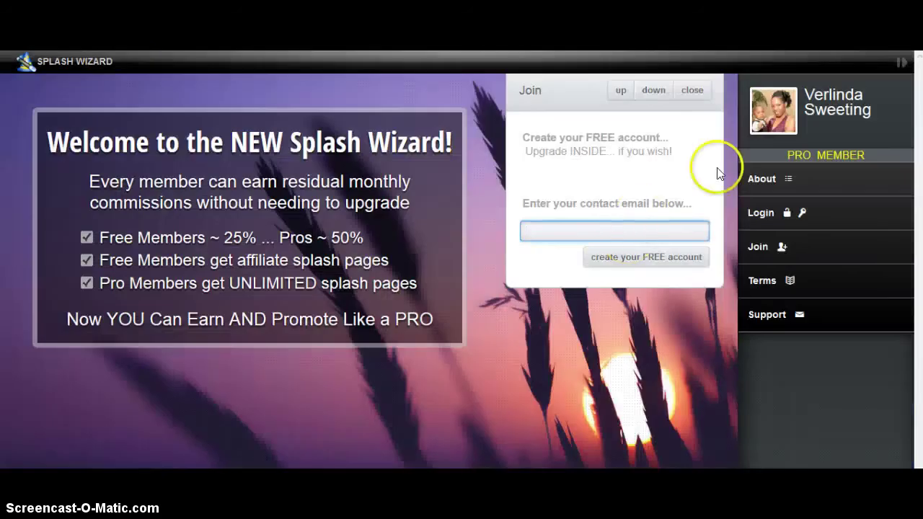
Log in to the back office using the saved member credentials from the password manager.
click(761, 213)
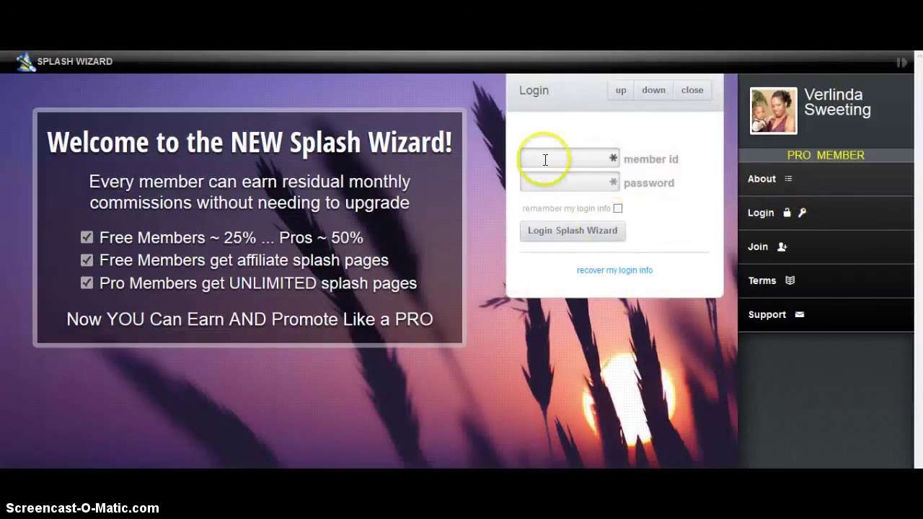
click(614, 158)
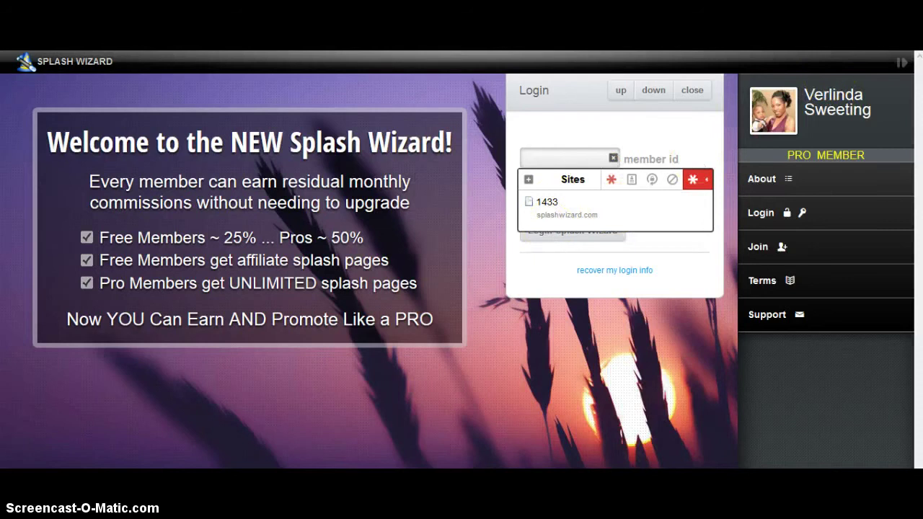
click(563, 206)
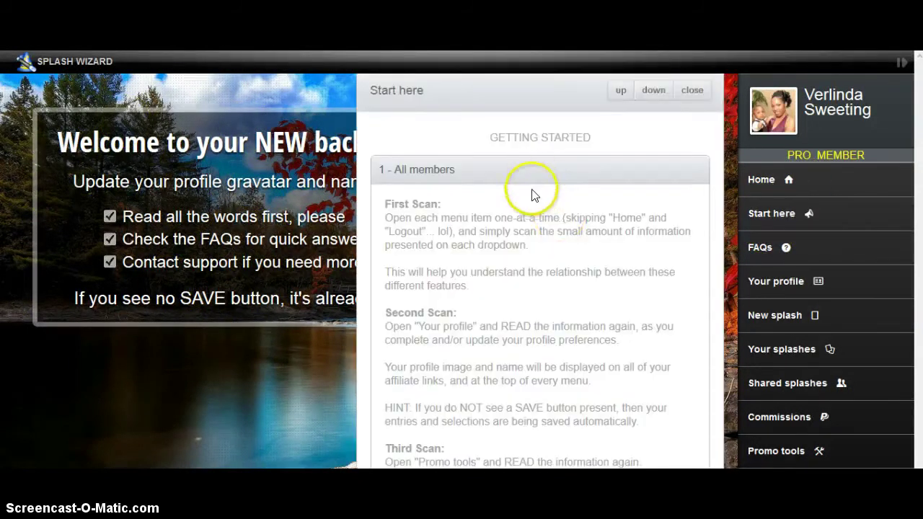
Expand the Free members and PRO members sections of the Start here guide, then close it.
scroll(526, 206, down, 3)
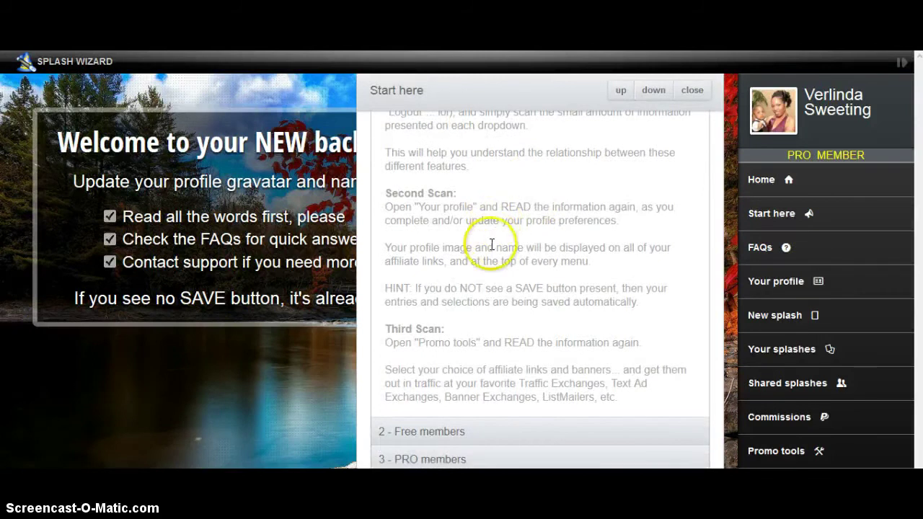
click(415, 429)
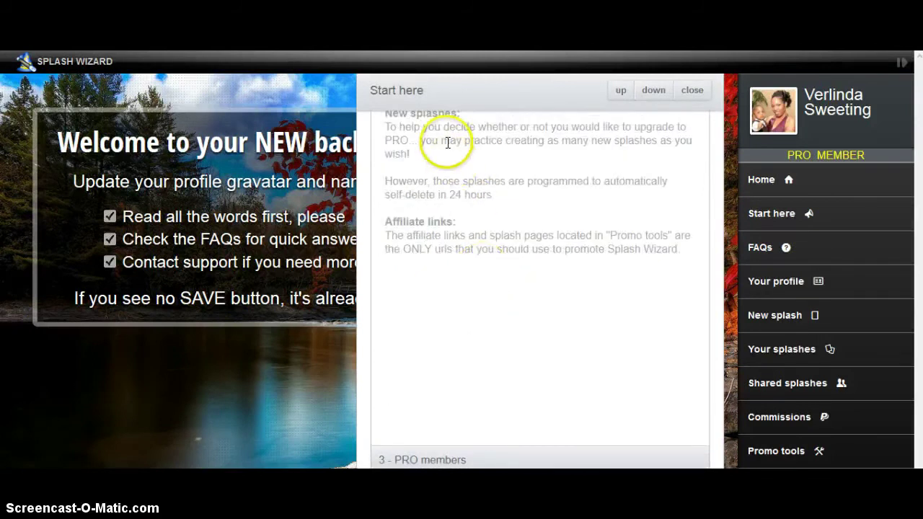
drag(442, 141, 450, 141)
scroll(469, 195, up, 3)
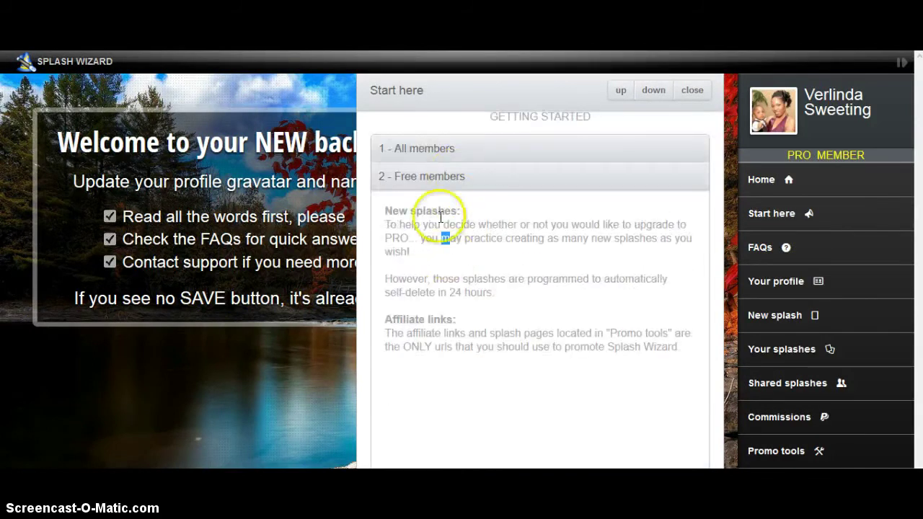
scroll(451, 231, down, 3)
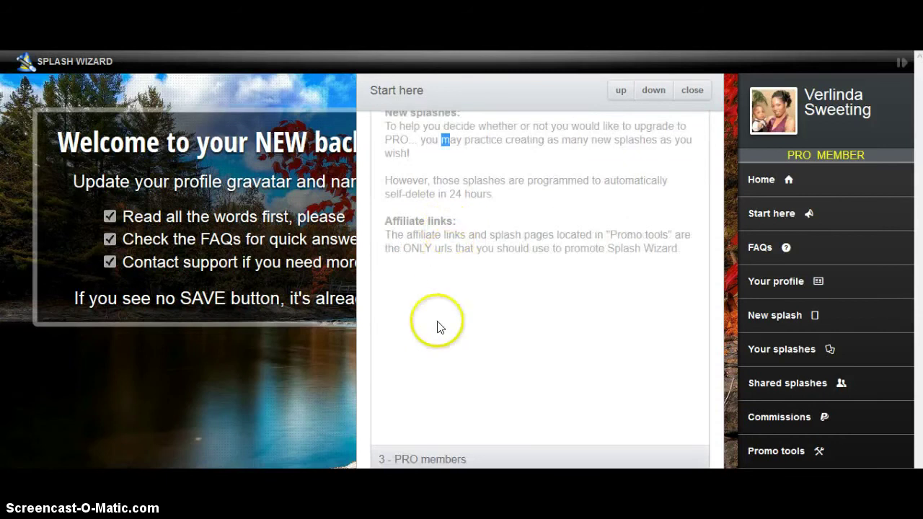
click(421, 454)
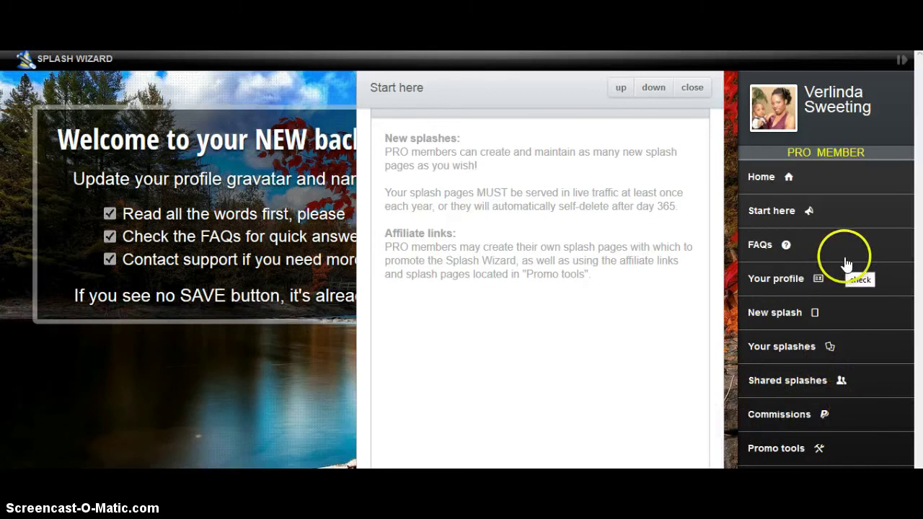
click(692, 88)
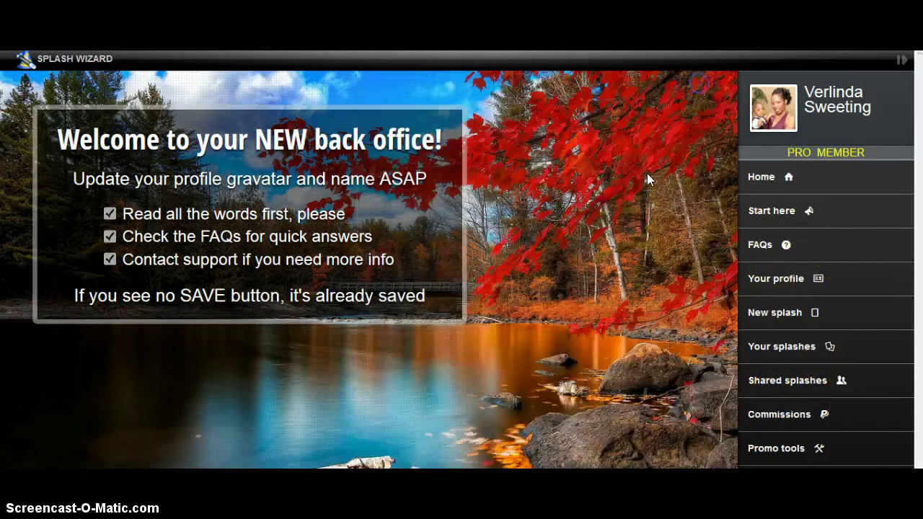
Create a new blank splash page and open it for editing.
click(784, 318)
scroll(572, 158, down, 1)
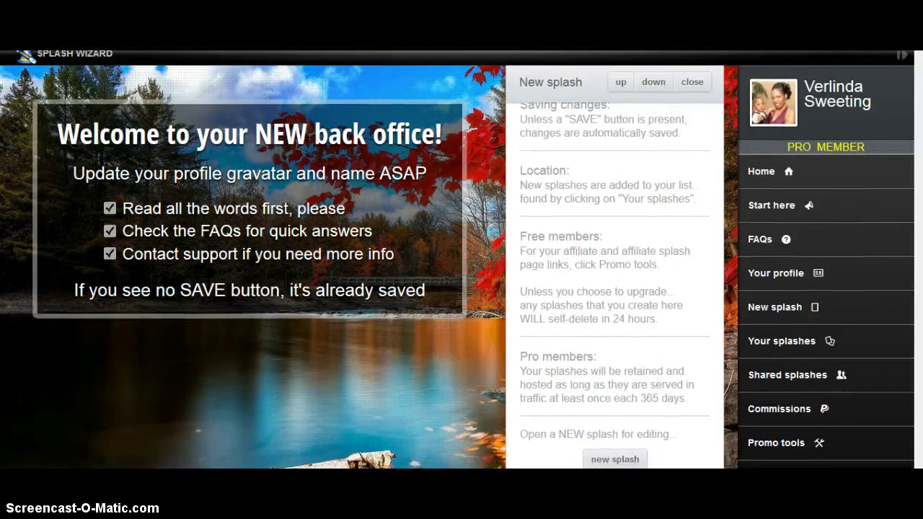
click(617, 460)
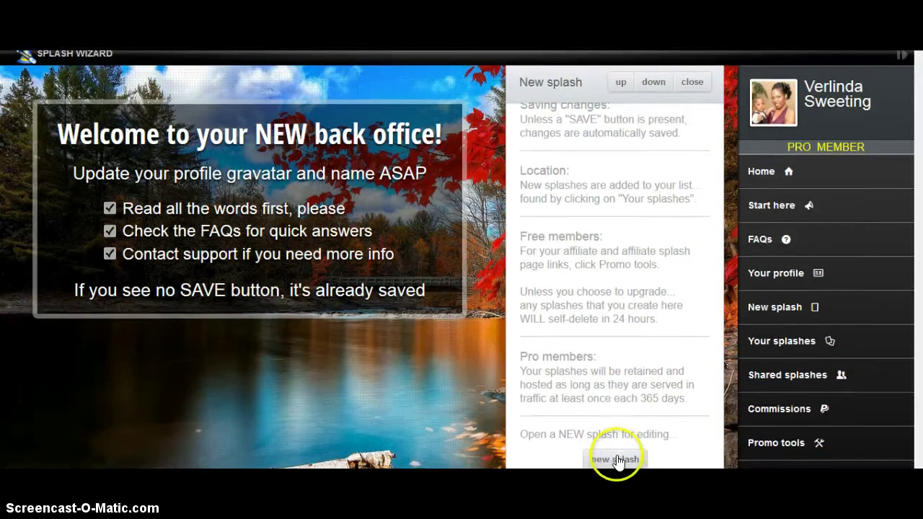
click(560, 278)
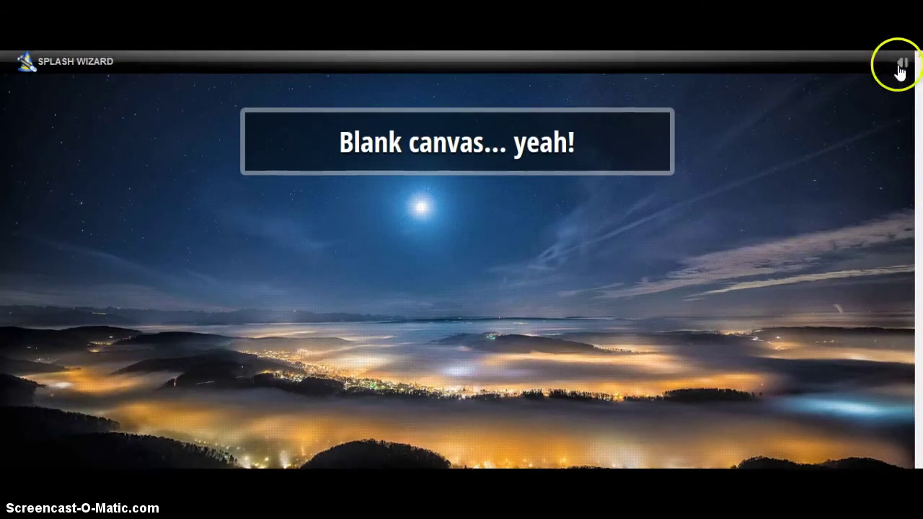
Replace the splash's placeholder reference name with 'test'.
click(899, 58)
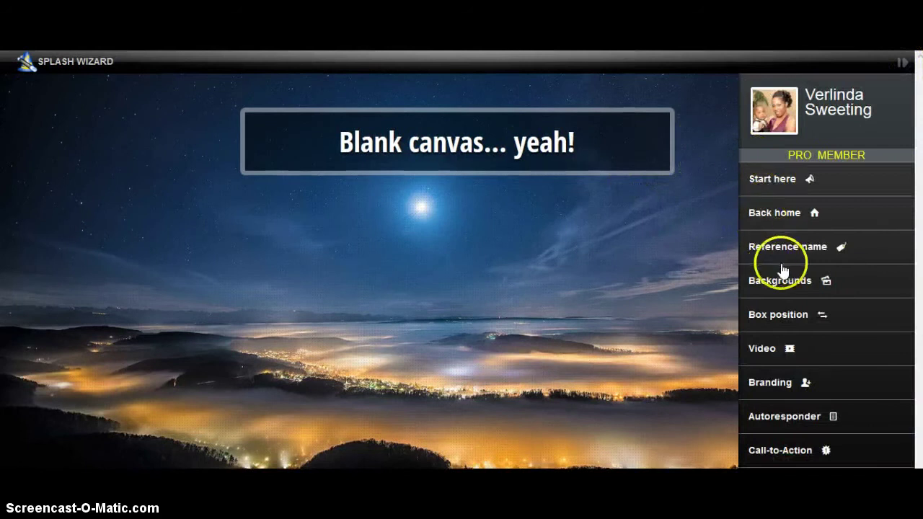
click(809, 249)
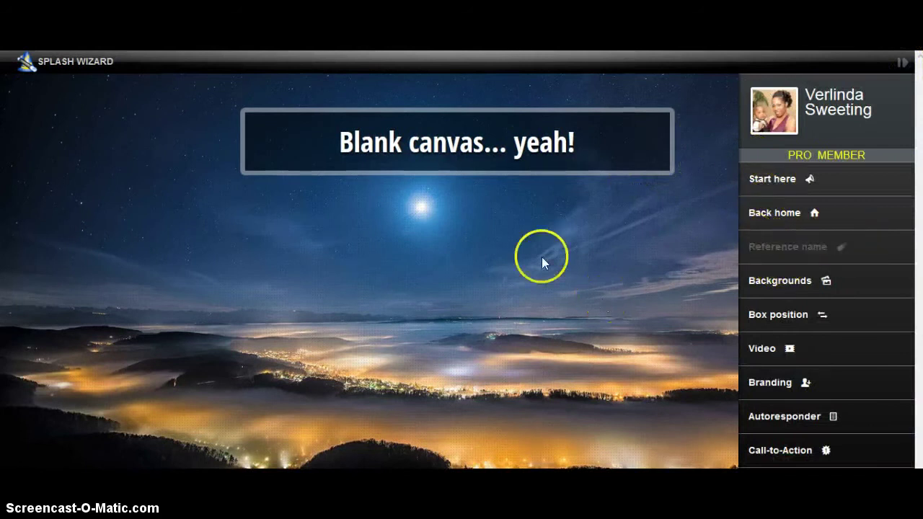
click(562, 238)
drag(634, 239, 531, 231)
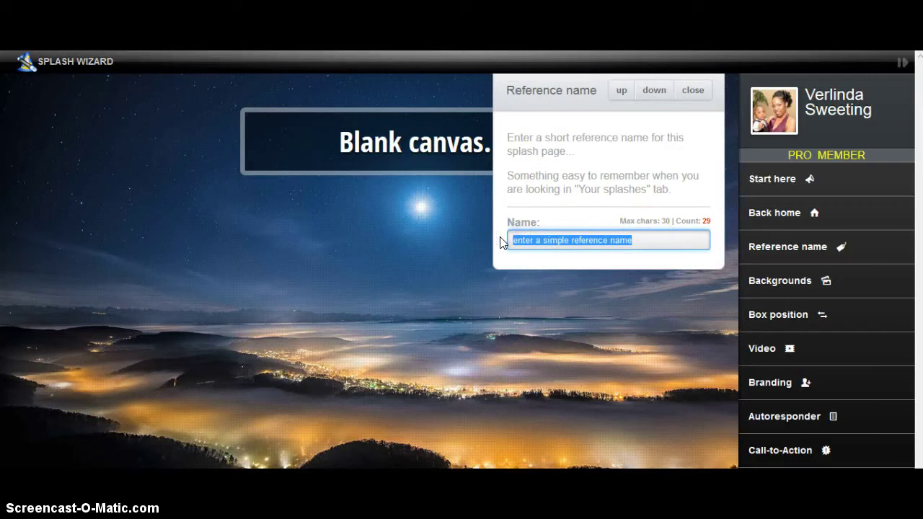
text(test)
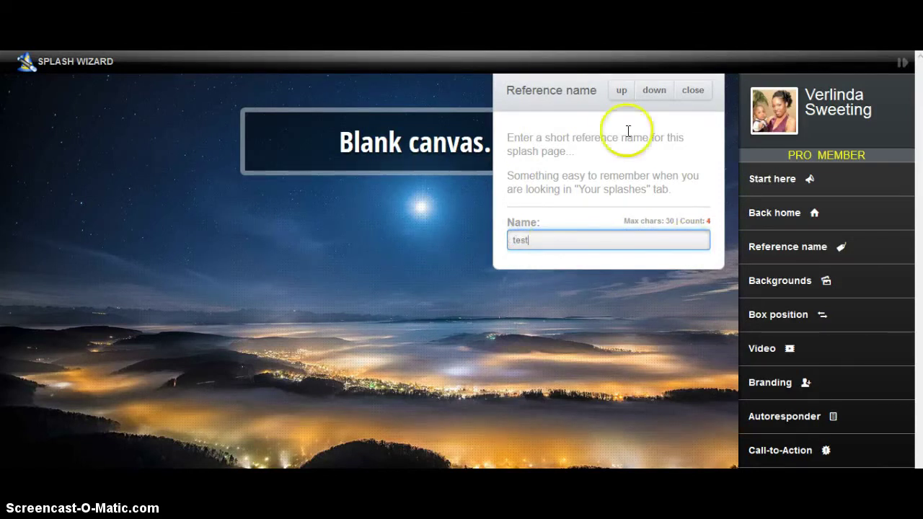
click(692, 88)
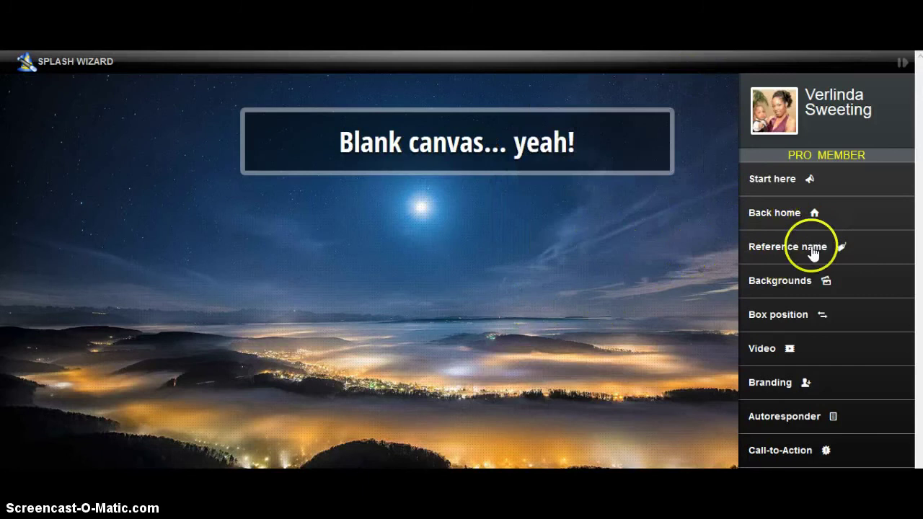
click(803, 285)
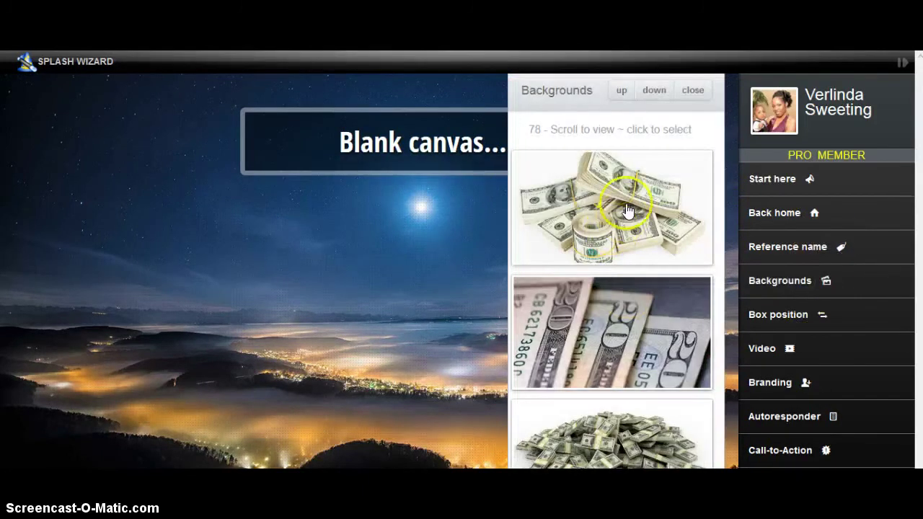
Pick the white lion on smoky rocks as the splash background and close the gallery.
scroll(639, 238, down, 5)
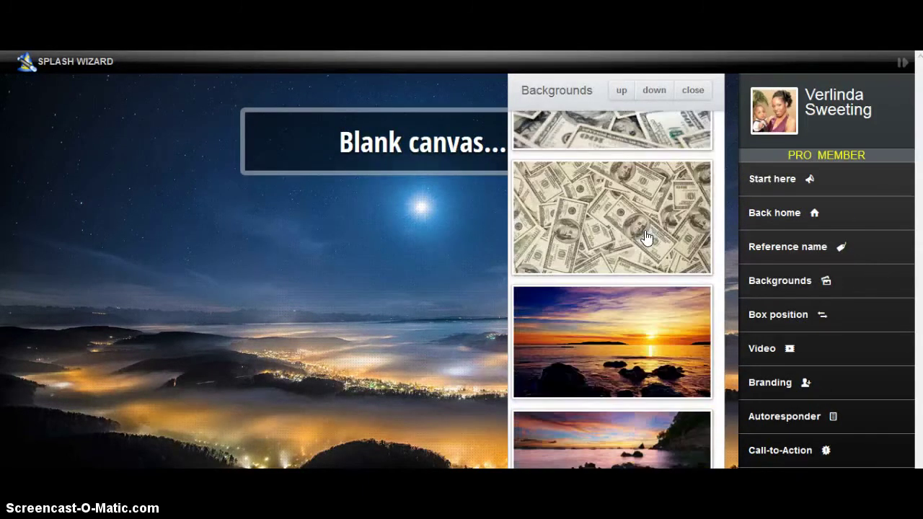
scroll(646, 238, down, 9)
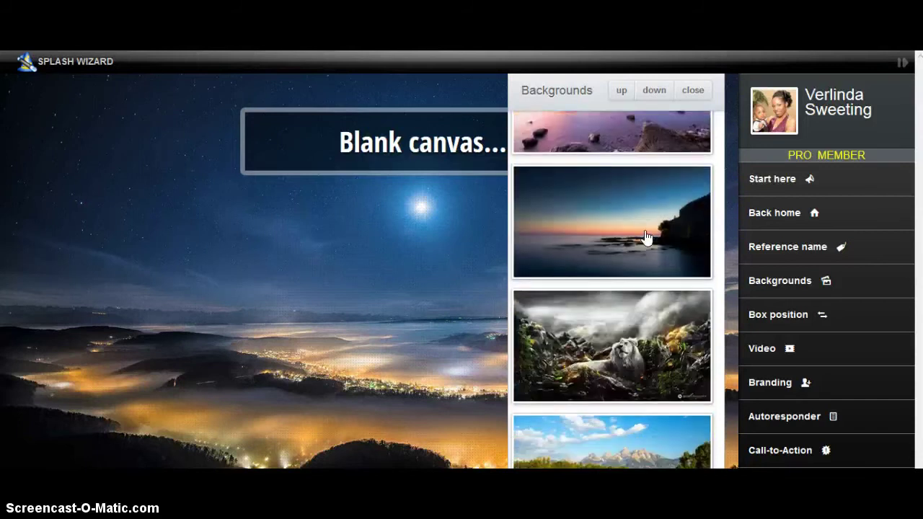
scroll(646, 238, down, 2)
click(639, 240)
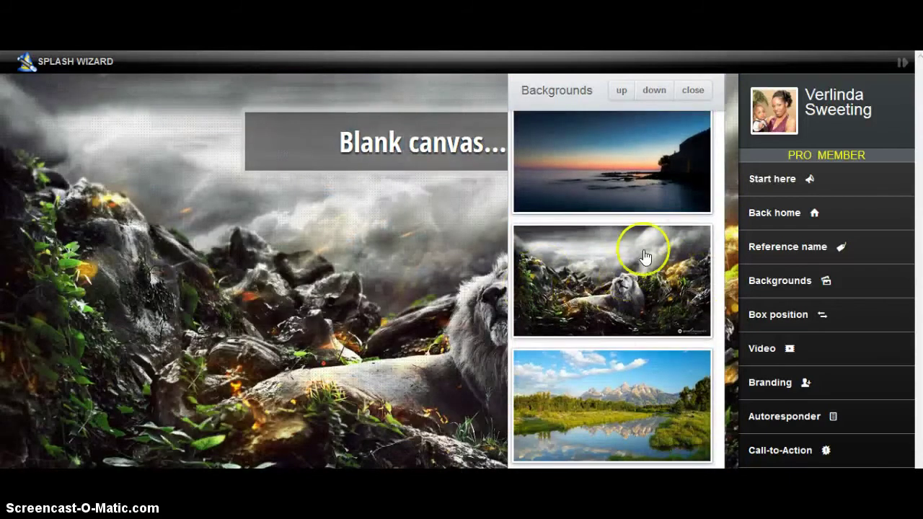
click(692, 91)
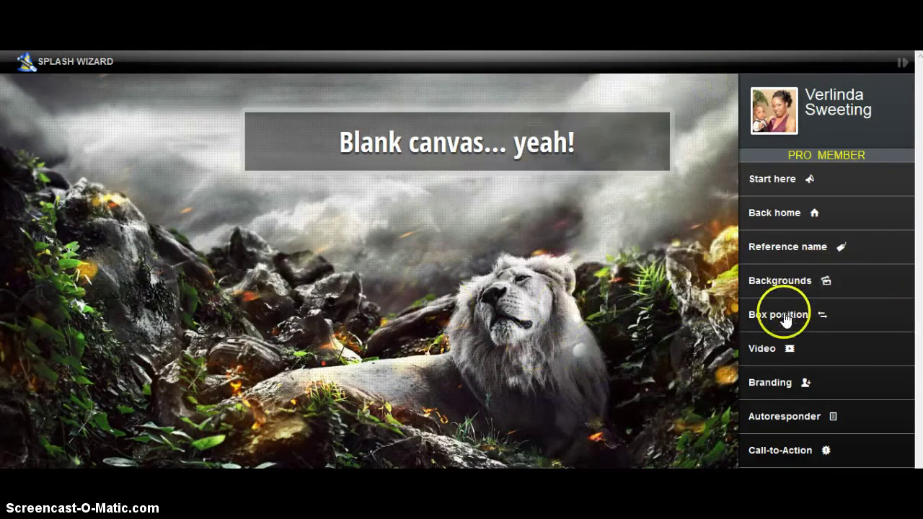
Try the centre and right box positions, then settle the headline box on the left.
click(778, 325)
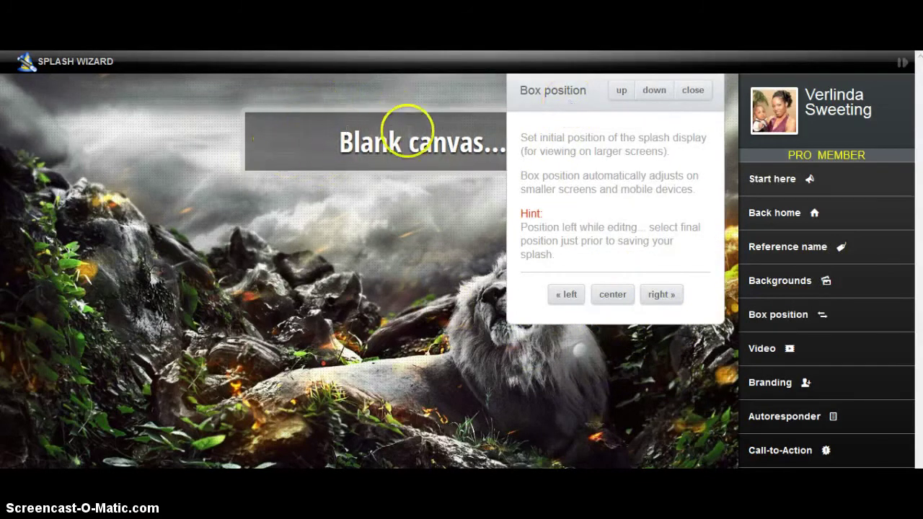
click(560, 295)
click(611, 294)
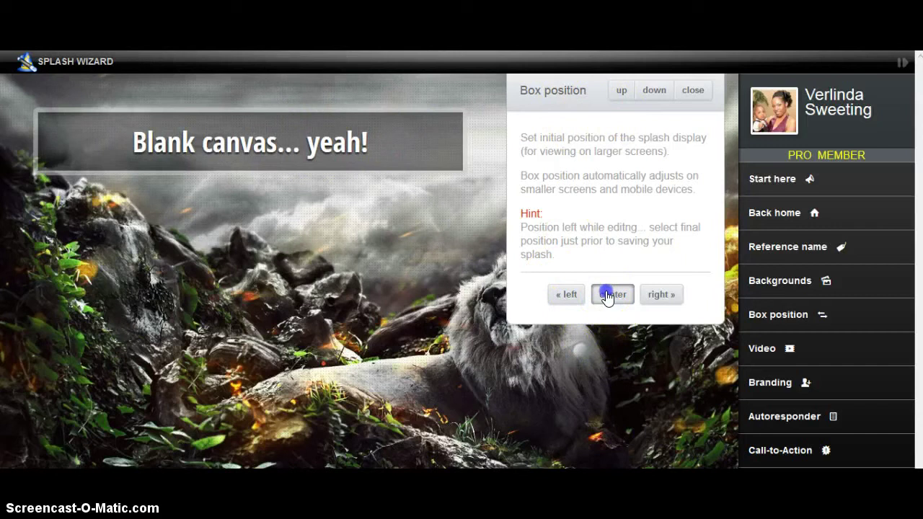
click(663, 297)
click(559, 296)
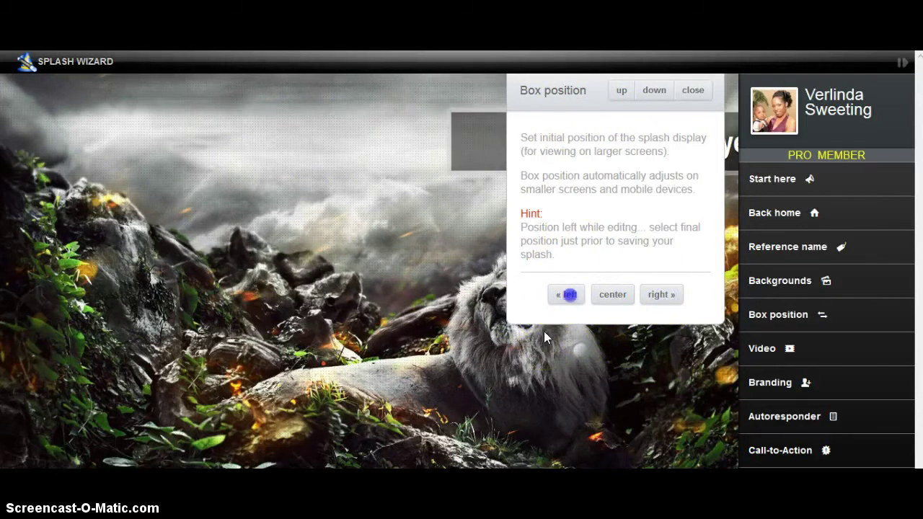
click(694, 90)
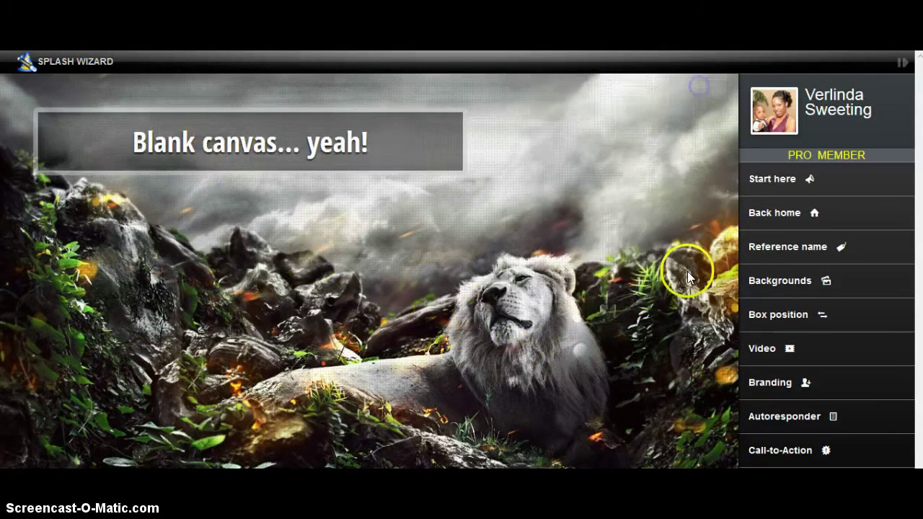
scroll(829, 285, down, 1)
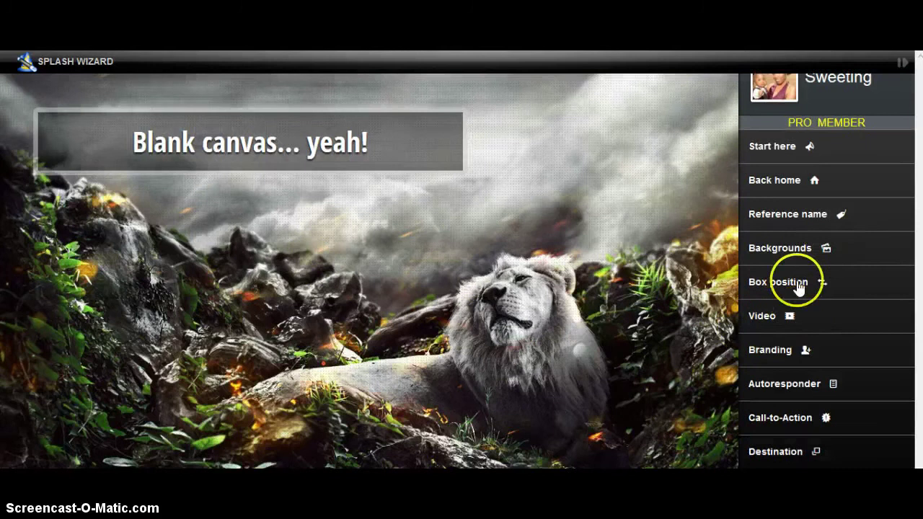
click(792, 314)
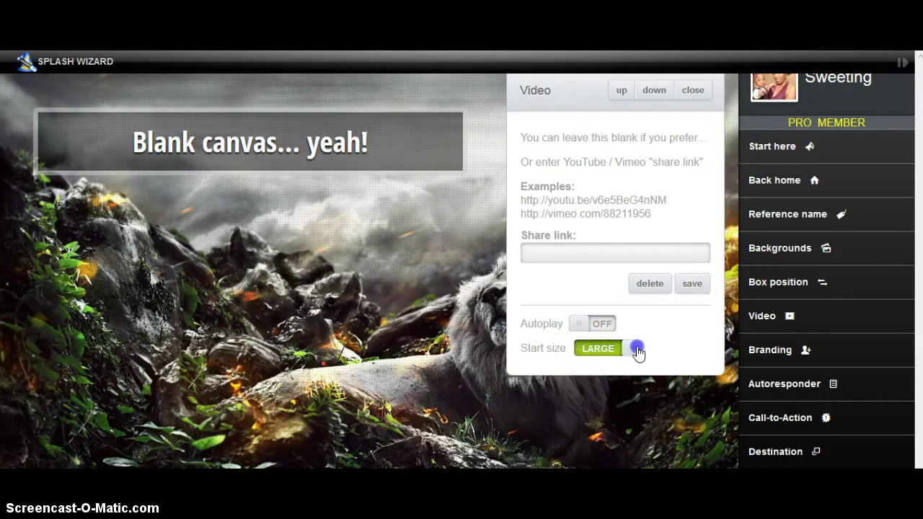
mouse_move(573, 353)
mouse_down()
mouse_move(644, 355)
mouse_move(561, 351)
mouse_up()
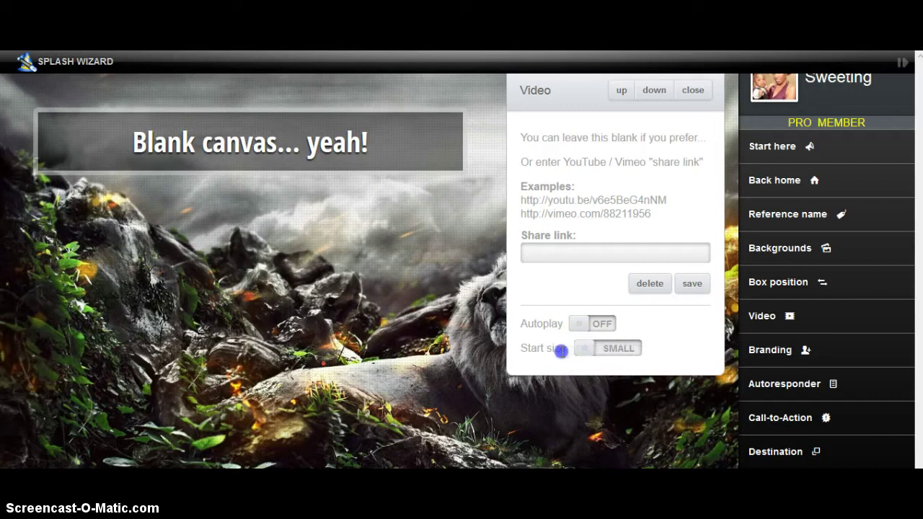
click(689, 91)
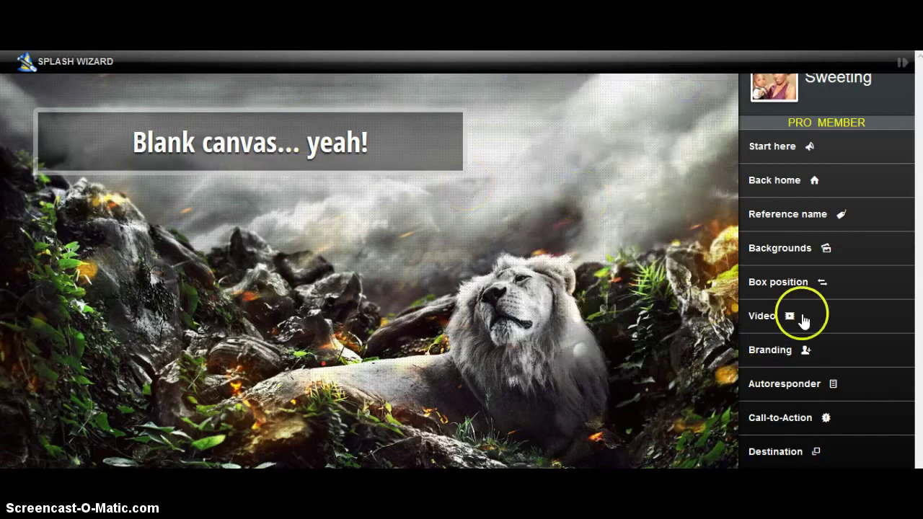